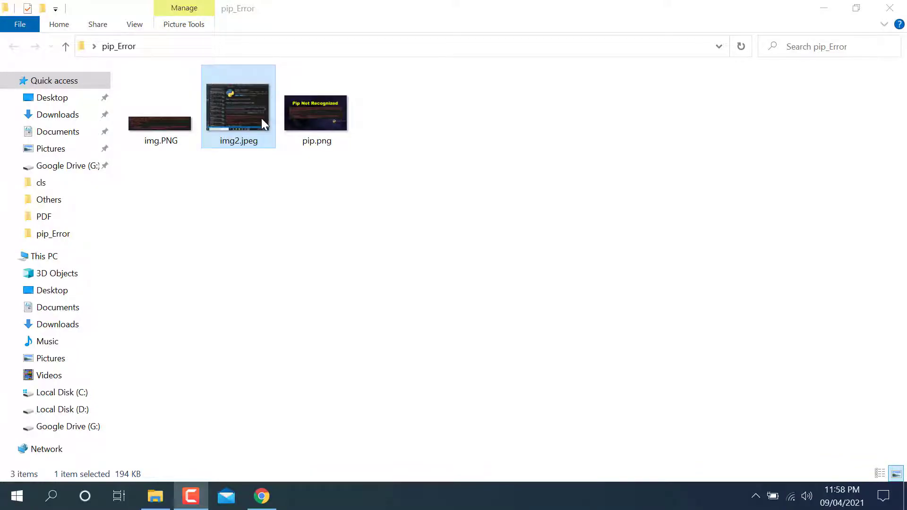
- Open img2.jpeg in Photos to view the pip not-recognized error screenshot
double_click(262, 119)
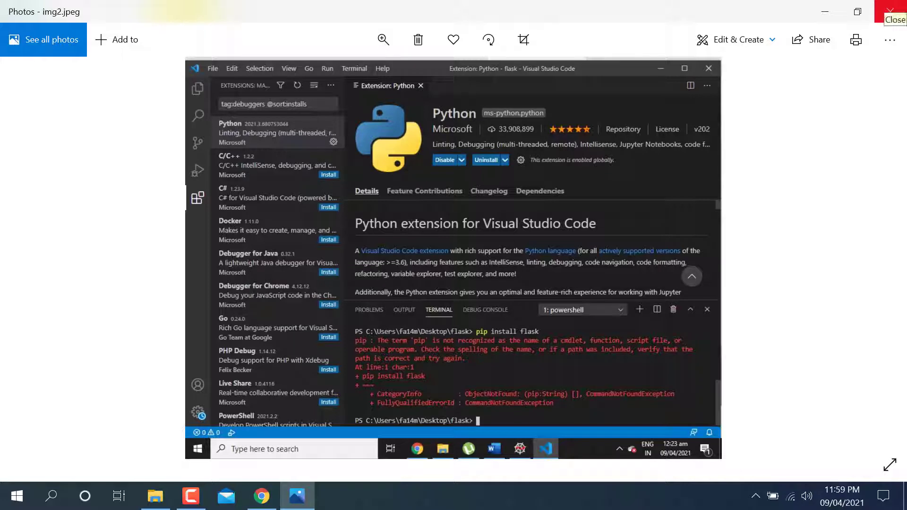
- Close Photos and launch Command Prompt from a Windows search for 'cmd'
click(891, 11)
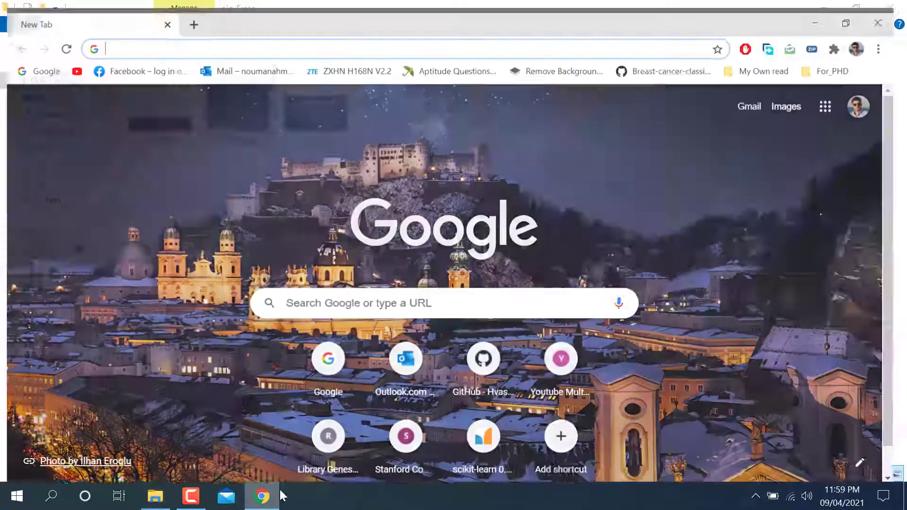
click(272, 495)
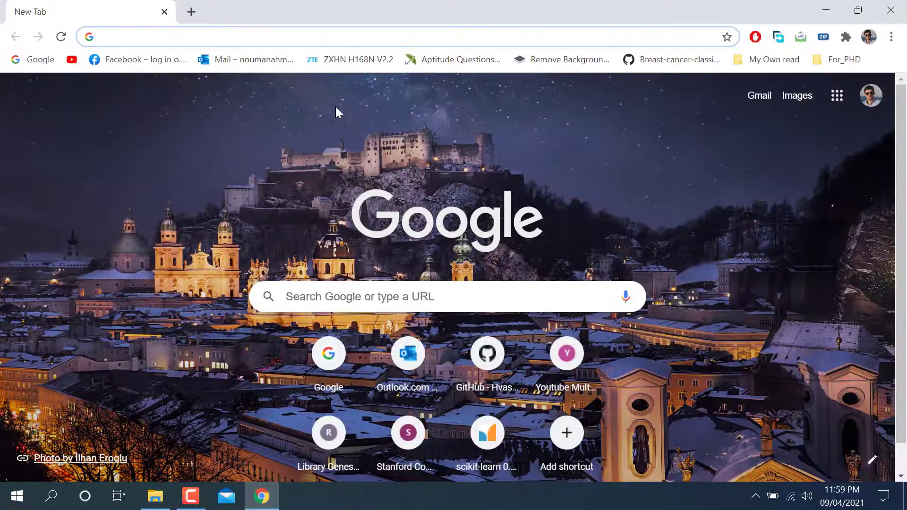
text(py)
key(BackSpace)
key(BackSpace)
click(51, 497)
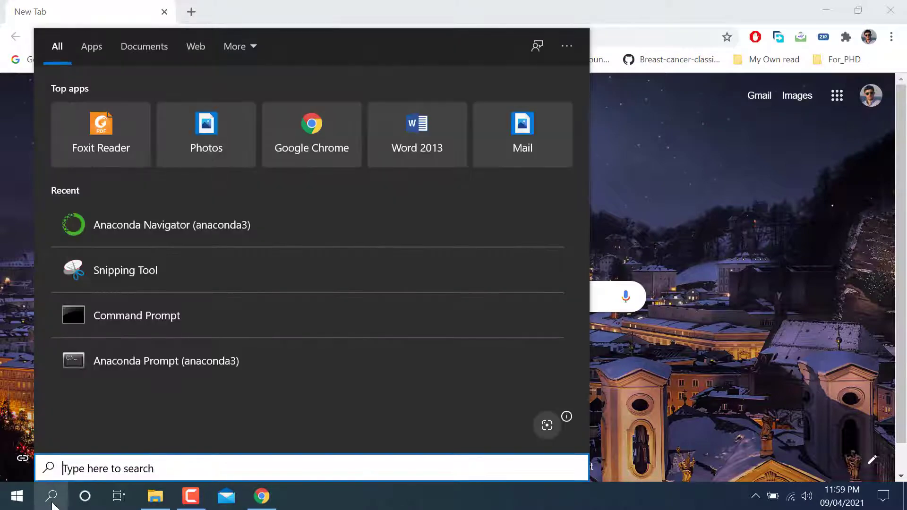
text(cmd)
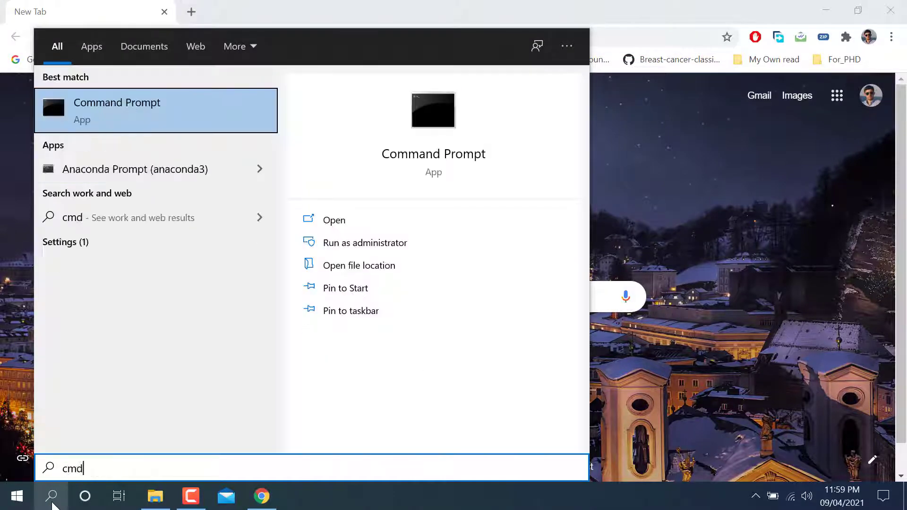
key(Return)
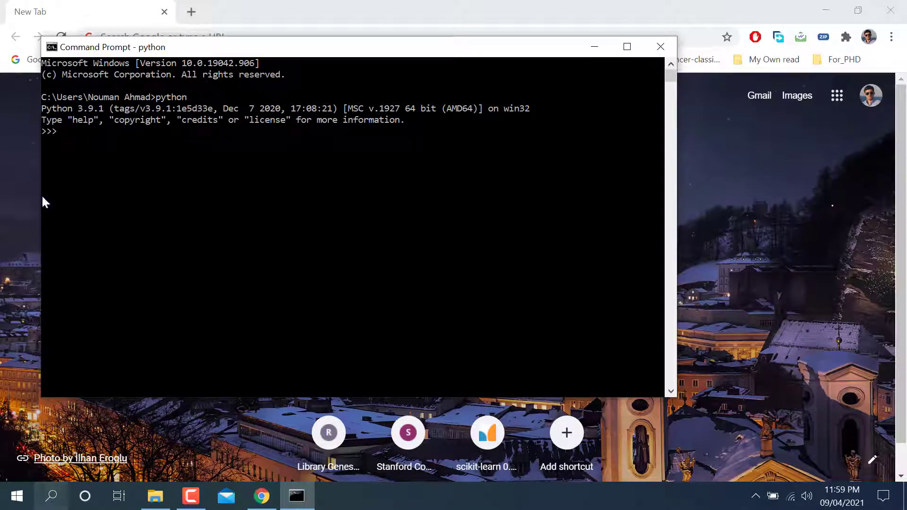
- Close Command Prompt and search Google for 'python' in the browser
click(661, 47)
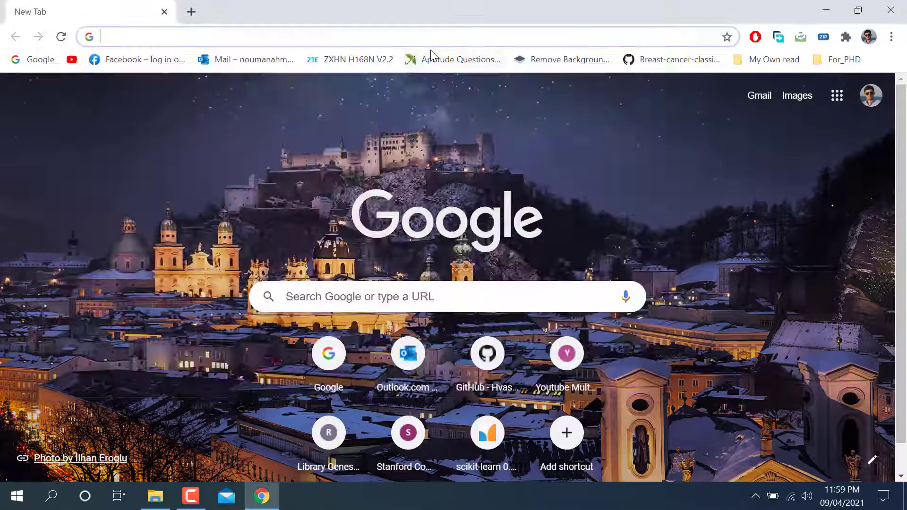
text(py)
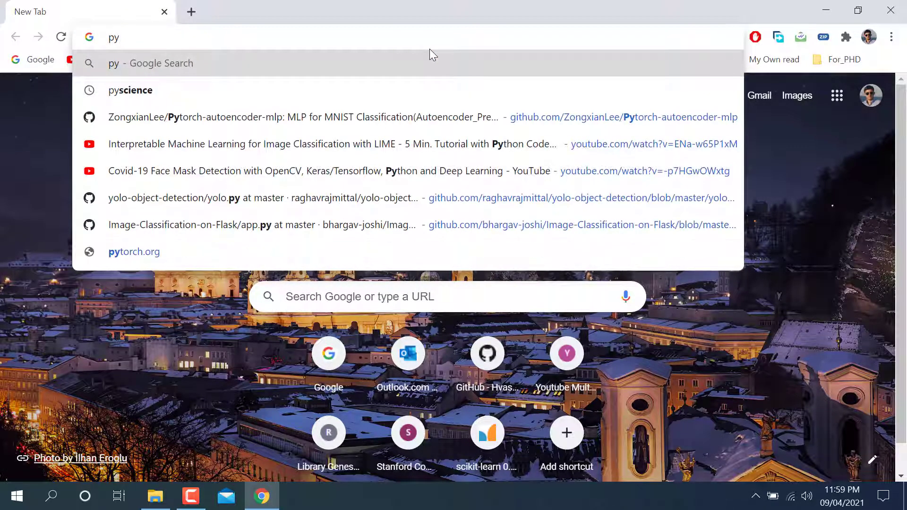
text(thon)
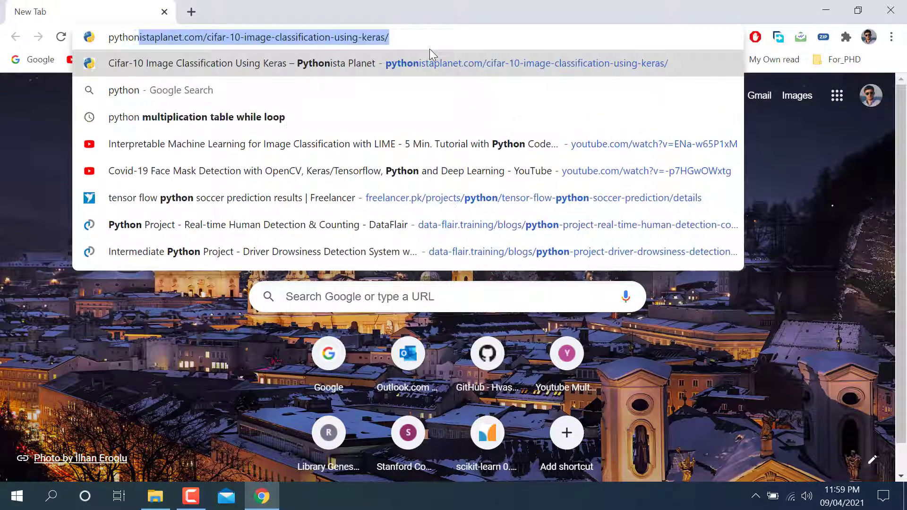
key(ctrl+a)
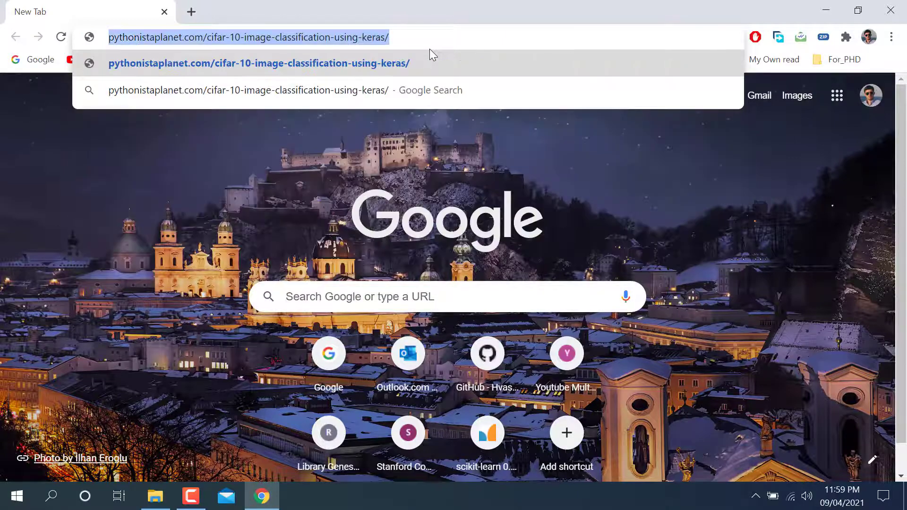
text(python ins)
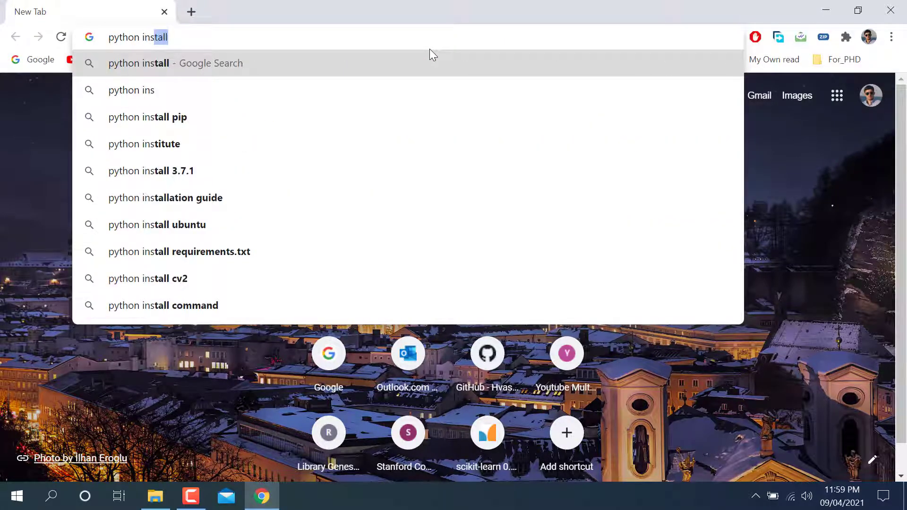
key(Down)
key(Down)
key(Down)
key(Down)
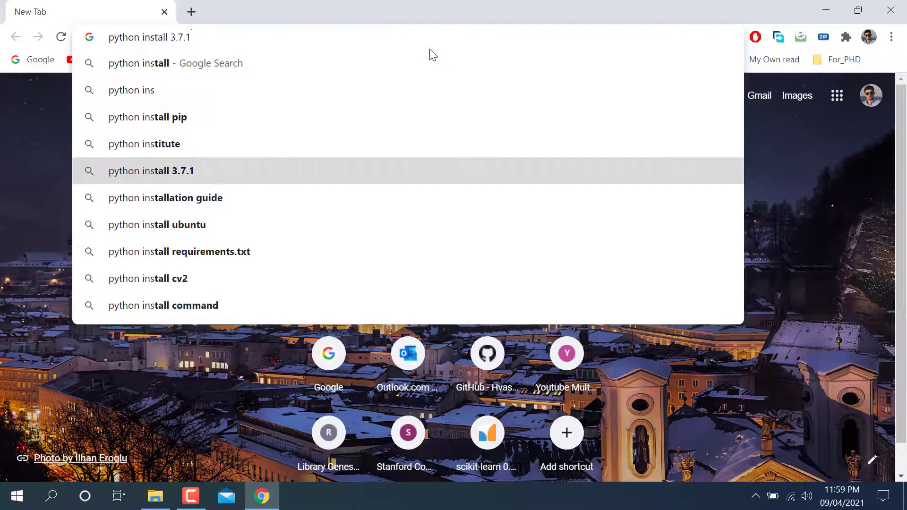
key(BackSpace)
key(BackSpace)
key(BackSpace)
key(BackSpace)
key(BackSpace)
key(BackSpace)
key(BackSpace)
key(BackSpace)
key(BackSpace)
key(BackSpace)
key(BackSpace)
key(BackSpace)
key(BackSpace)
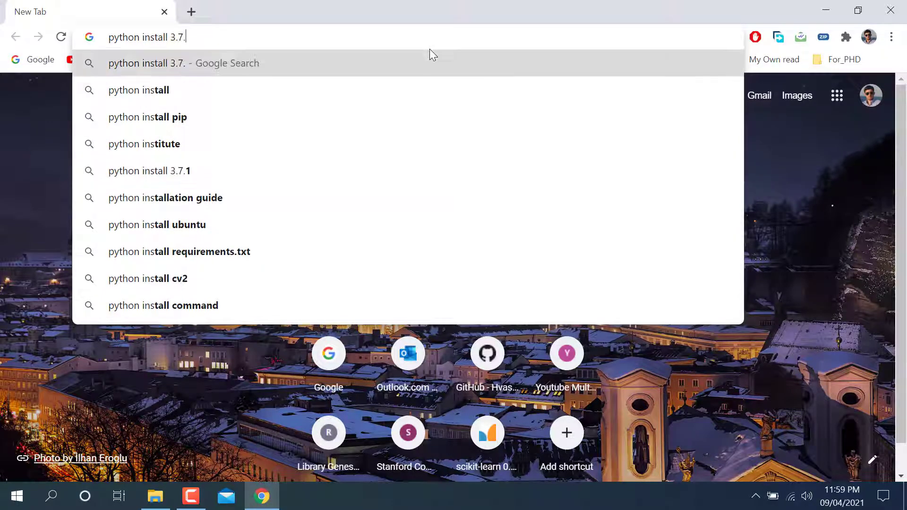
key(Return)
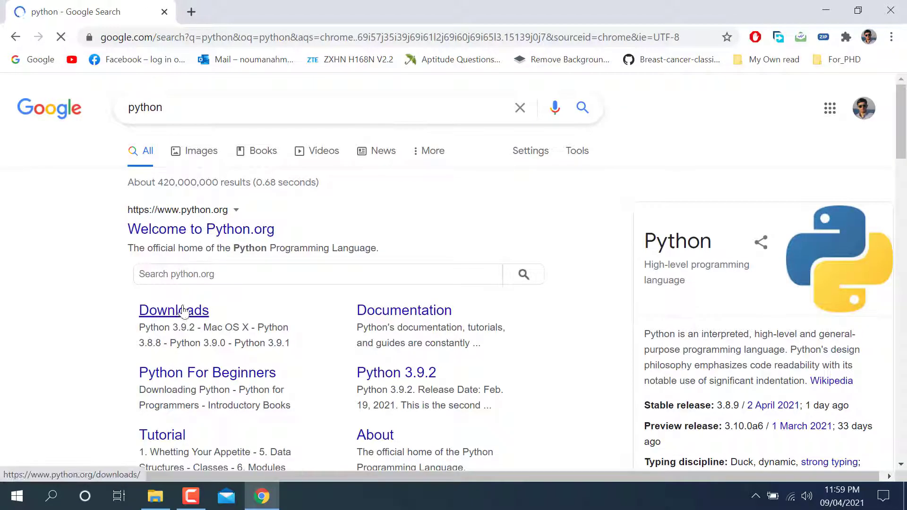
- Open the python.org Downloads page and scroll through the specific releases list
click(181, 310)
scroll(439, 298, down, 3)
scroll(373, 277, down, 2)
scroll(373, 275, down, 10)
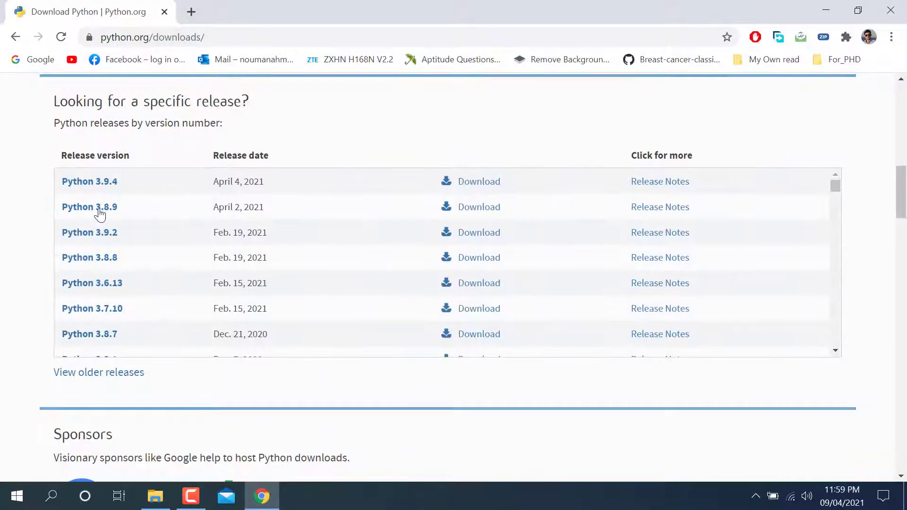
scroll(230, 197, up, 12)
scroll(329, 215, up, 2)
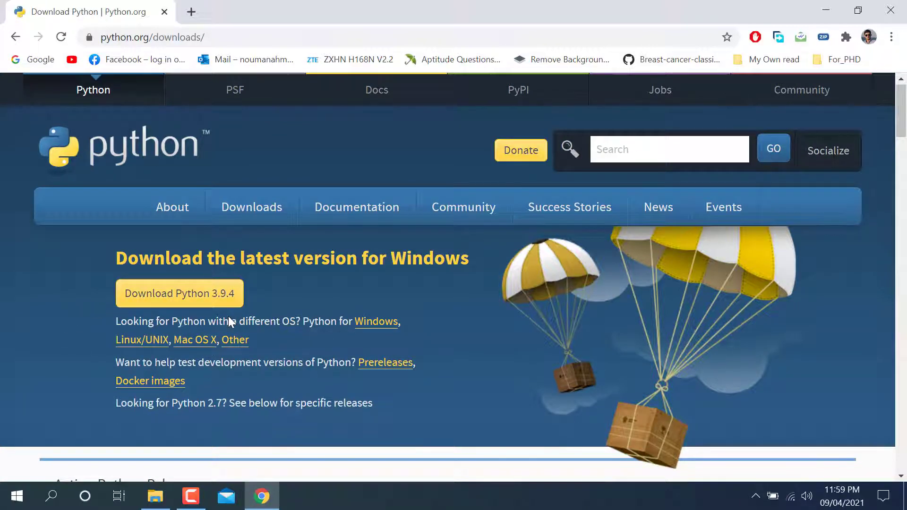
- Minimise the browser and folder, then close the notebook tab in VS Code while keeping Untitled-1 open
click(827, 14)
click(827, 13)
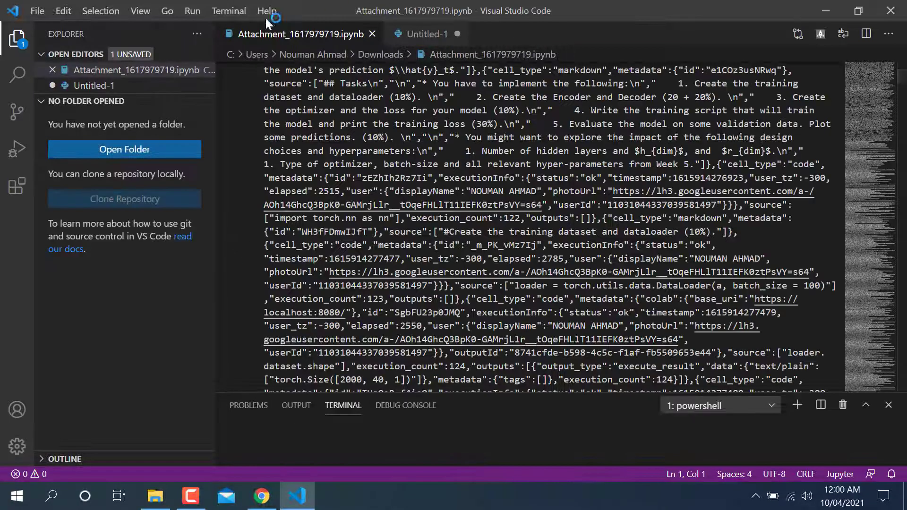
click(373, 33)
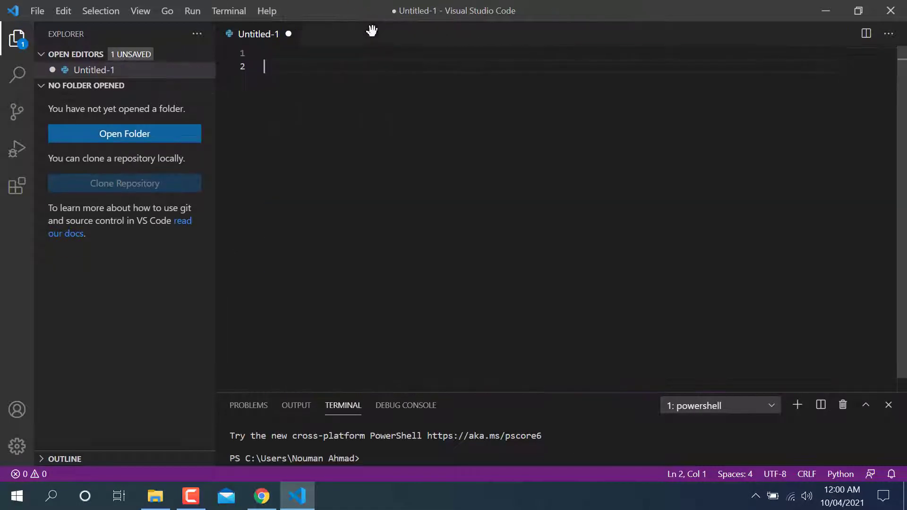
click(289, 35)
click(419, 266)
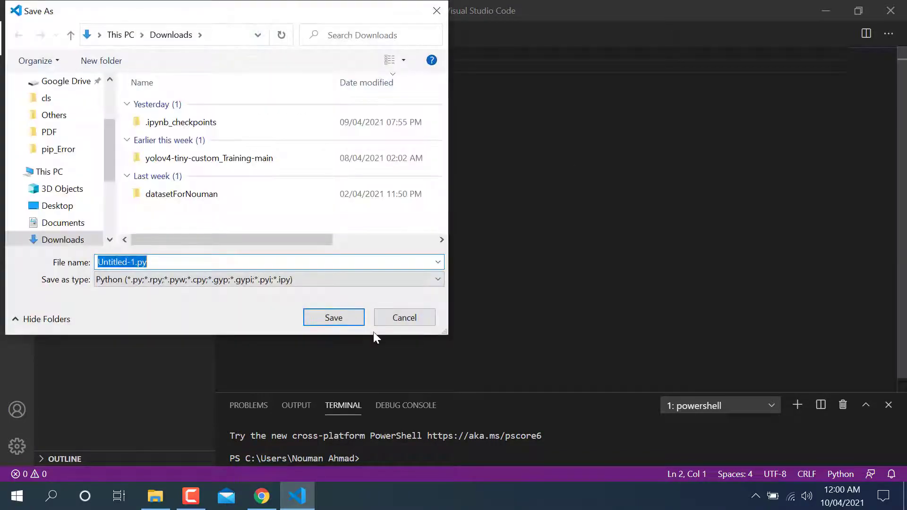
click(404, 316)
- Start a new PowerShell terminal, enlarge it, and run 'pip install flask' after a misspelled attempt
click(227, 11)
click(241, 35)
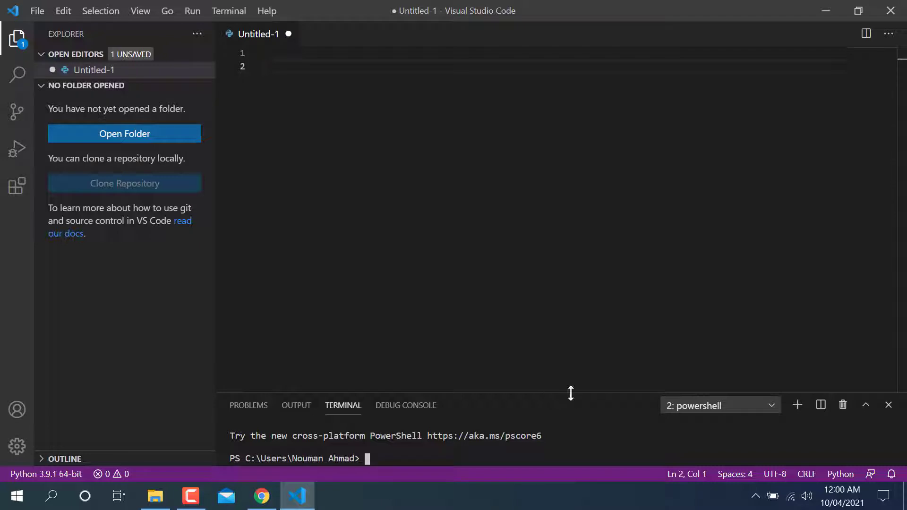
drag(572, 393, 543, 258)
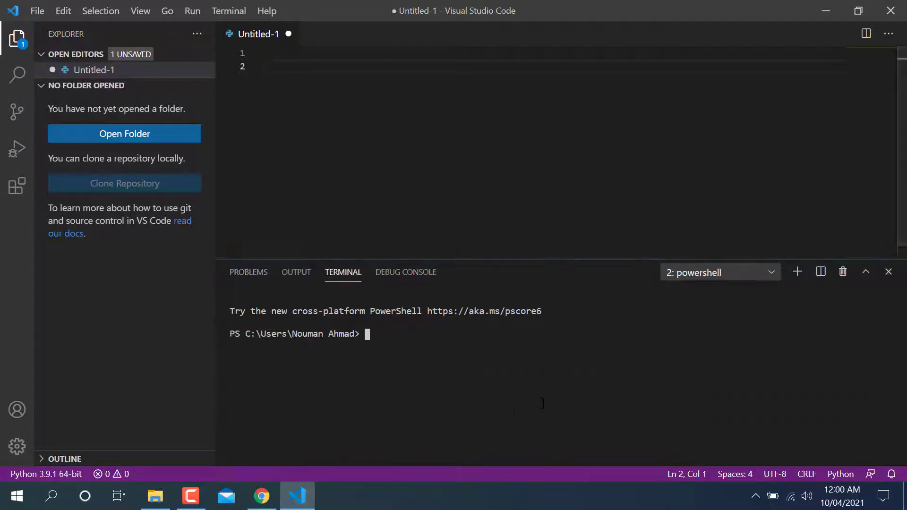
text(pip istall )
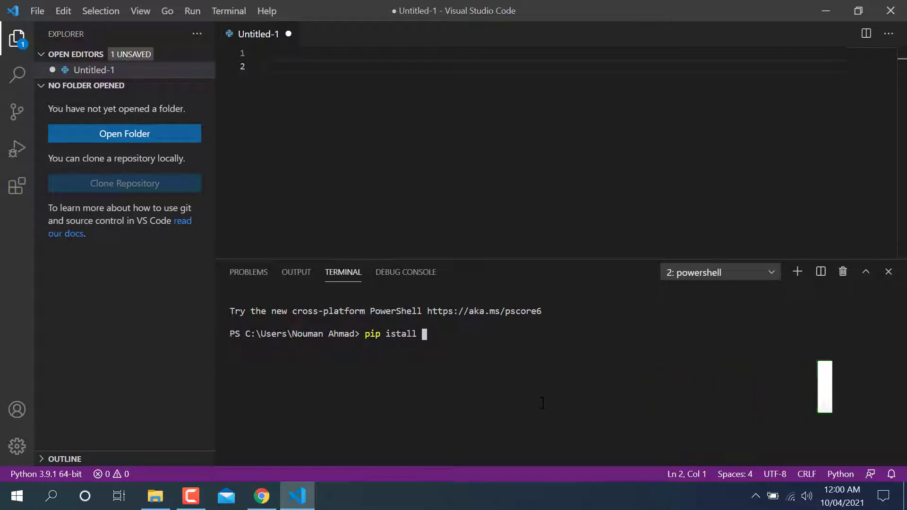
text(falsk)
key(Return)
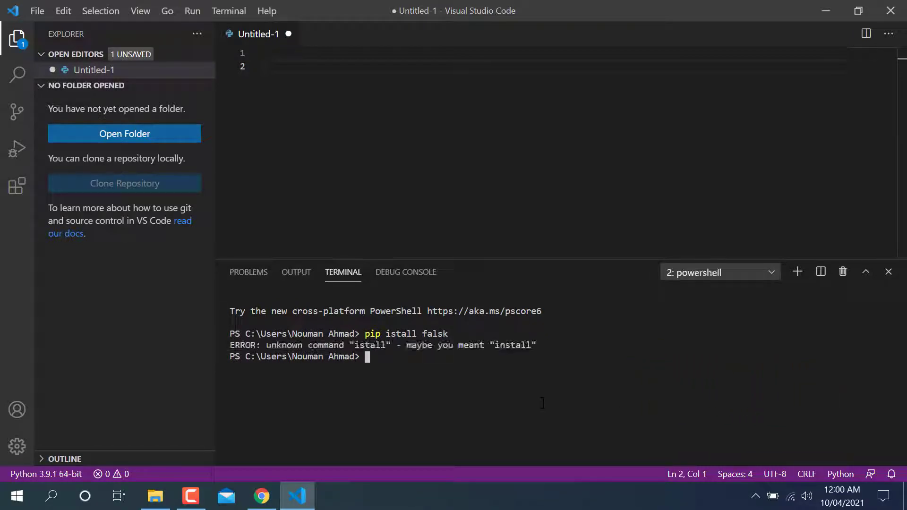
text(pip install flask)
key(Return)
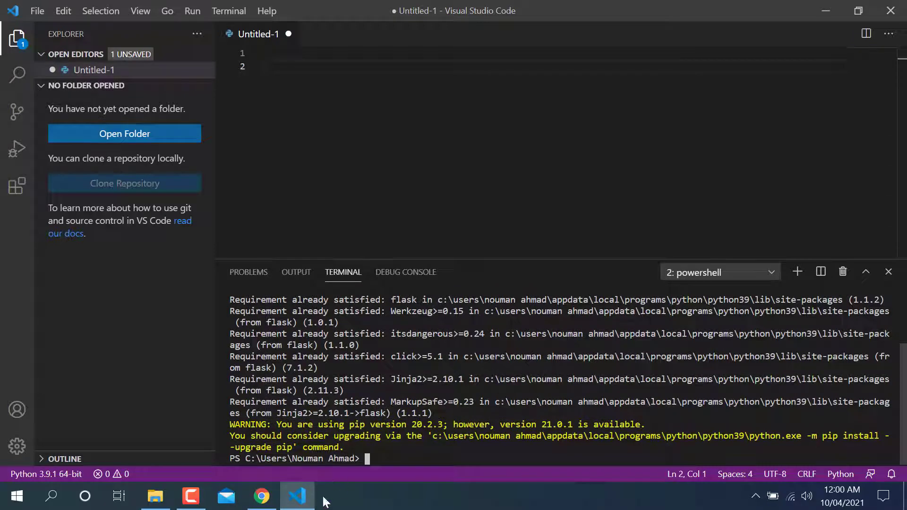
- Minimise VS Code, open the pip_Error desktop folder and maximise it
click(298, 497)
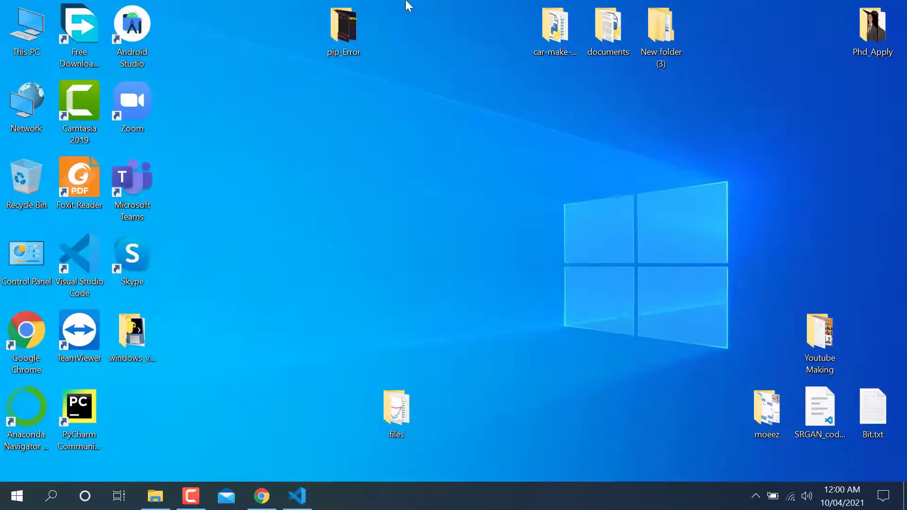
double_click(343, 28)
click(274, 102)
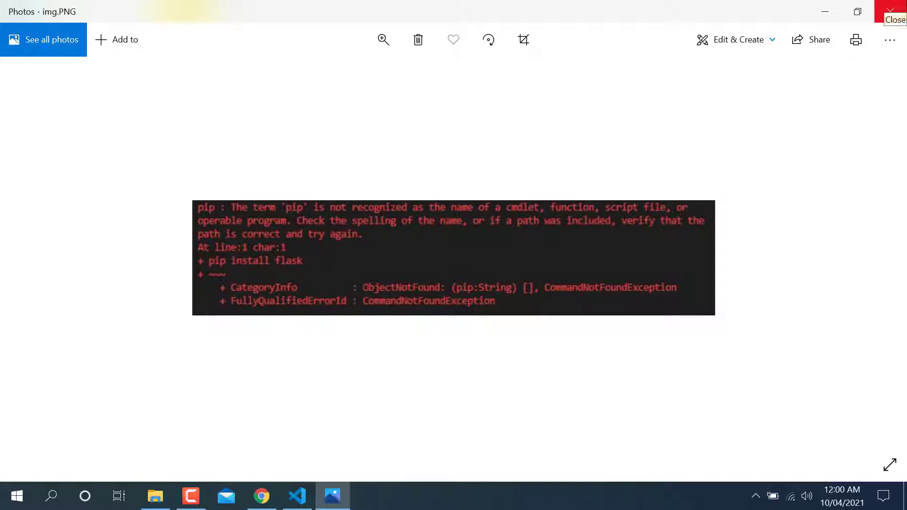
- Close the viewer and folder, then open Control Panel's Programs and Features list
click(890, 10)
click(894, 8)
double_click(17, 260)
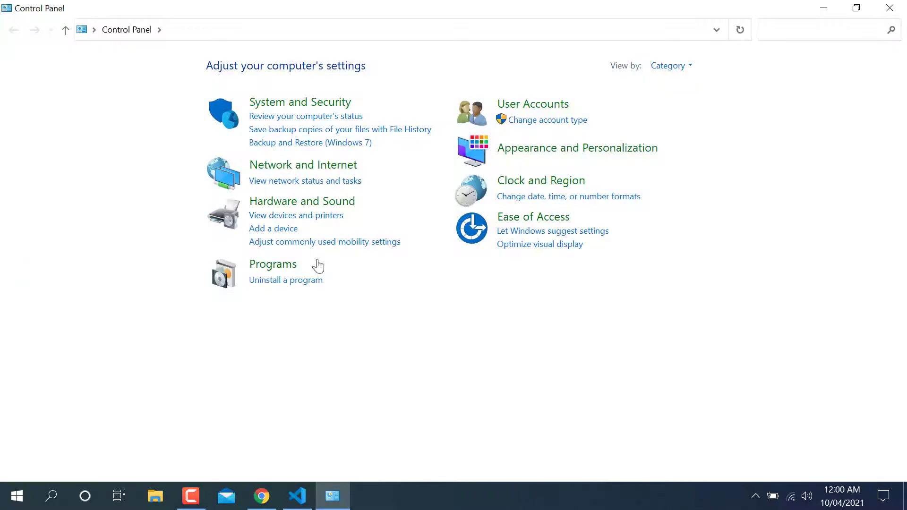
click(271, 267)
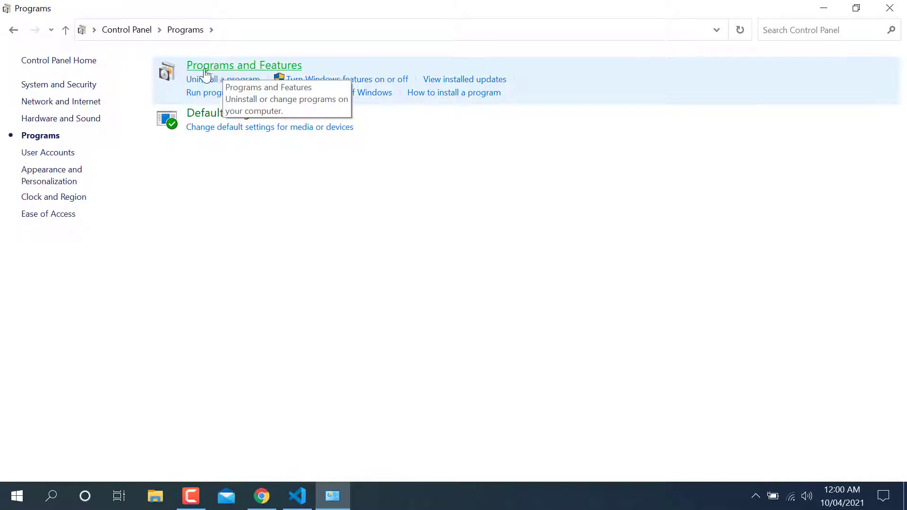
click(252, 67)
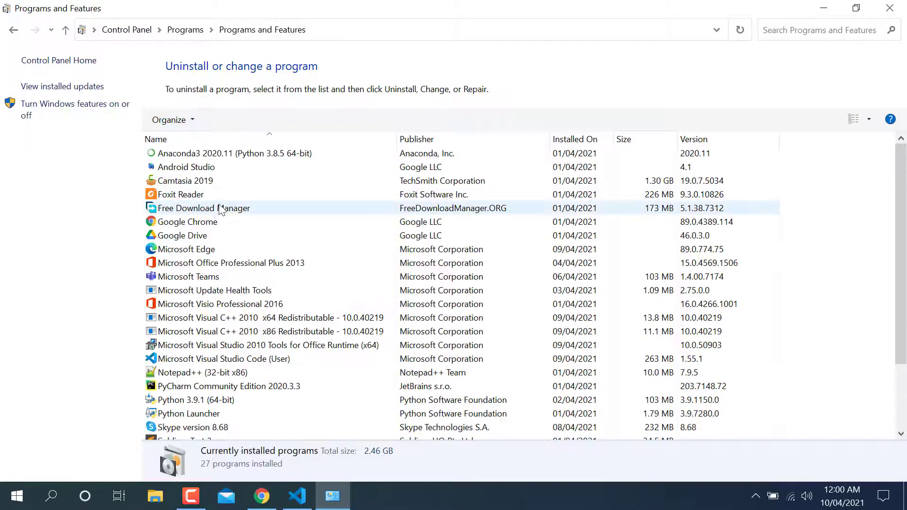
- Choose Change on Python 3.9.1 (64-bit) to launch its setup
scroll(231, 213, down, 2)
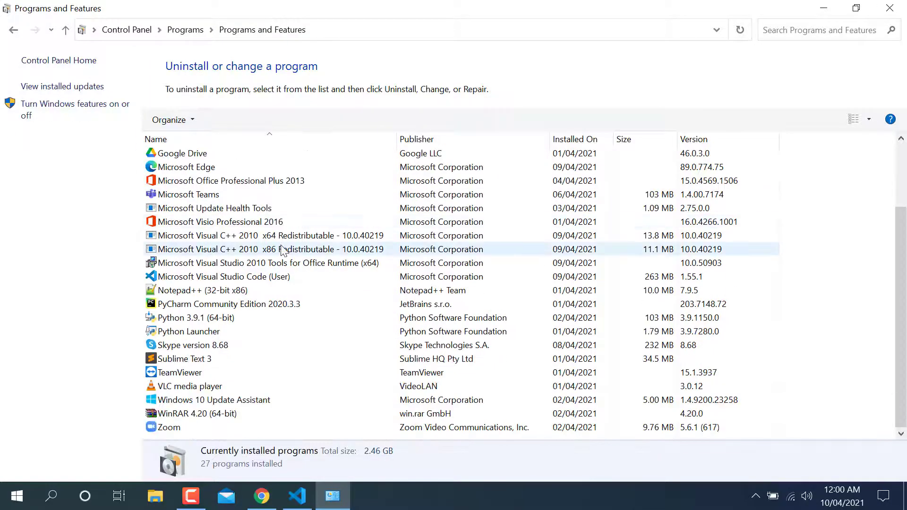
right_click(203, 325)
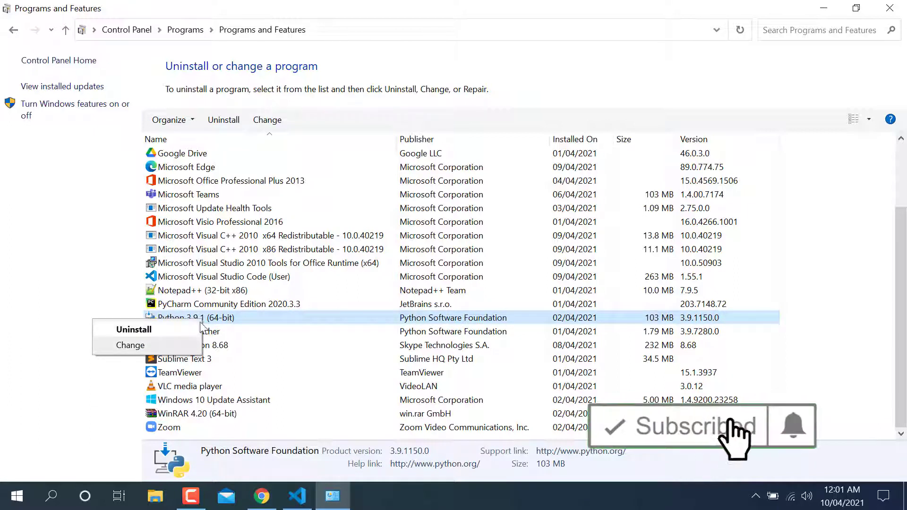
right_click(237, 316)
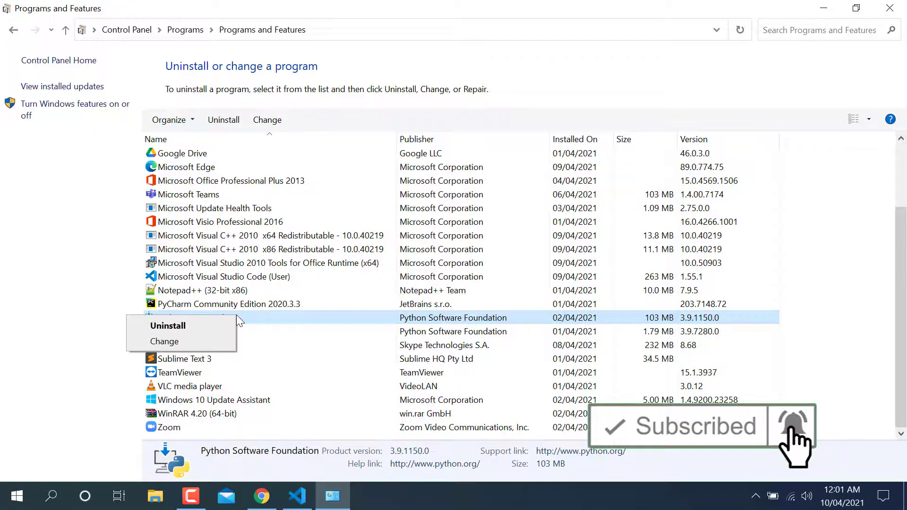
click(166, 342)
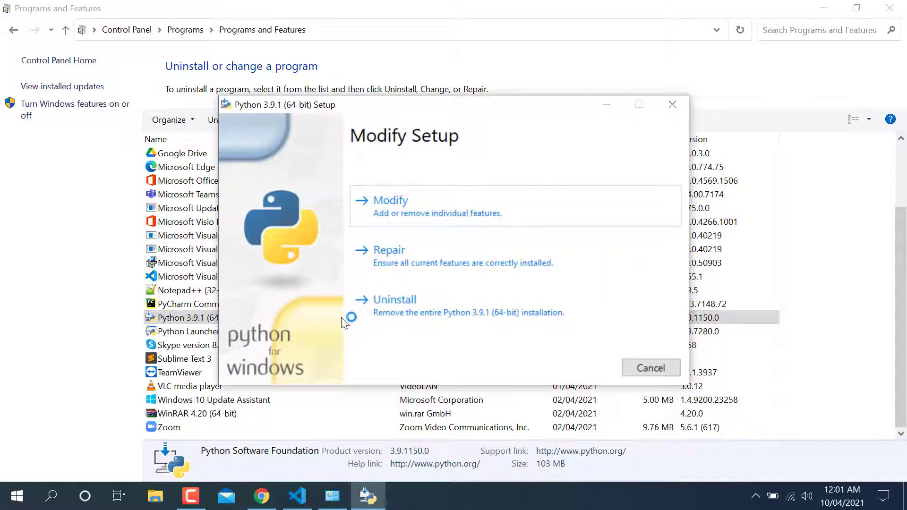
- Go through Modify to Advanced Options, review pip and environment-variable options, then cancel setup
click(409, 213)
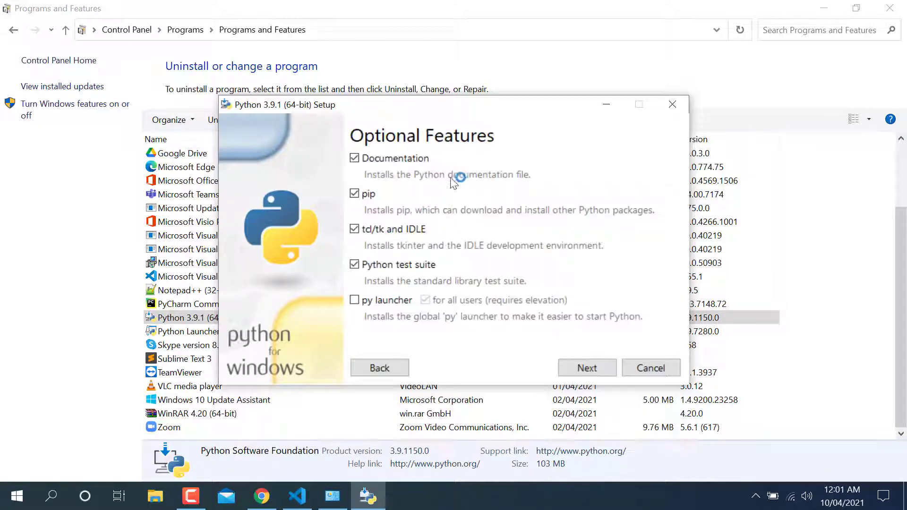
click(397, 369)
click(399, 213)
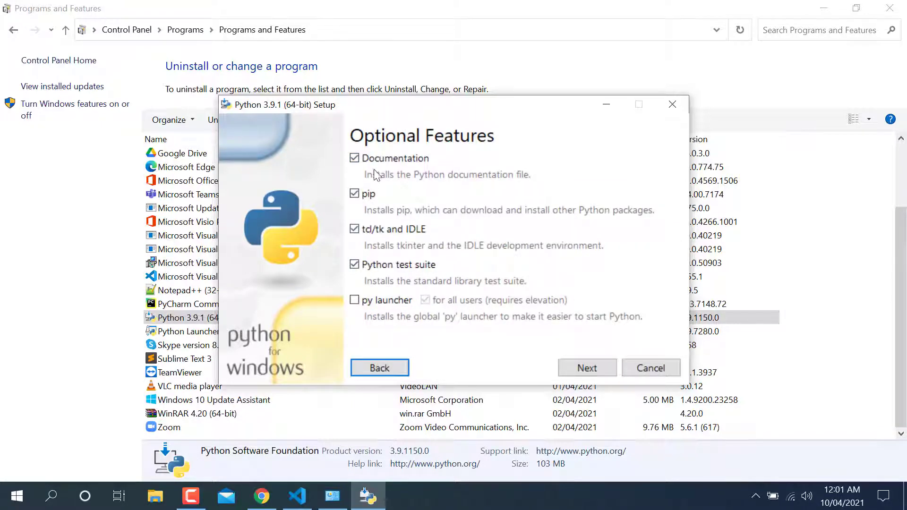
click(591, 370)
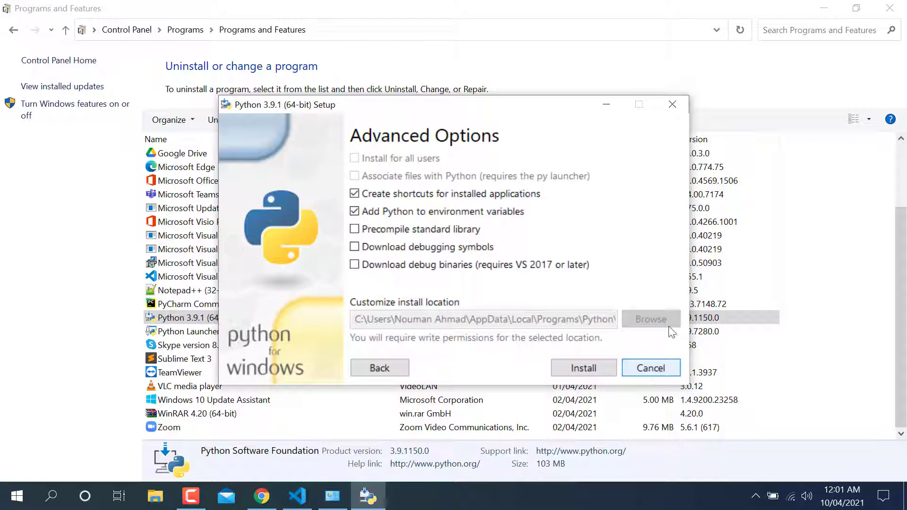
click(651, 368)
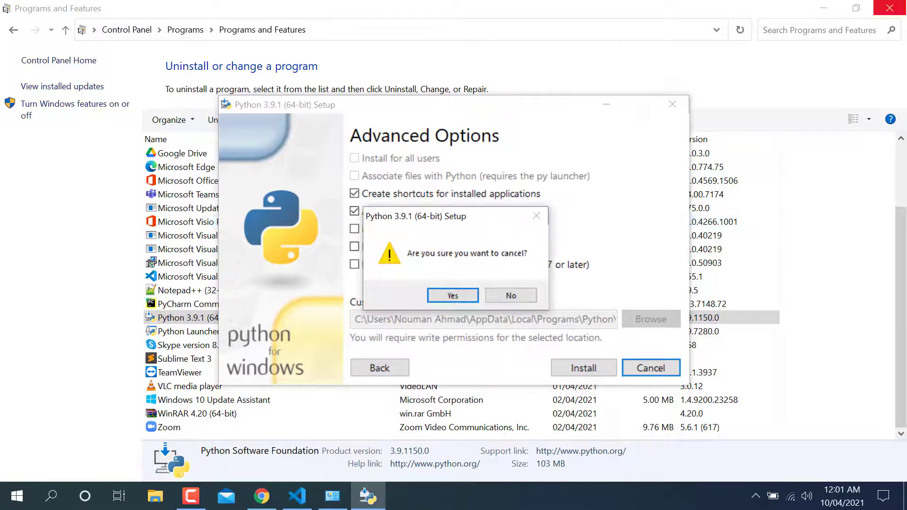
click(453, 296)
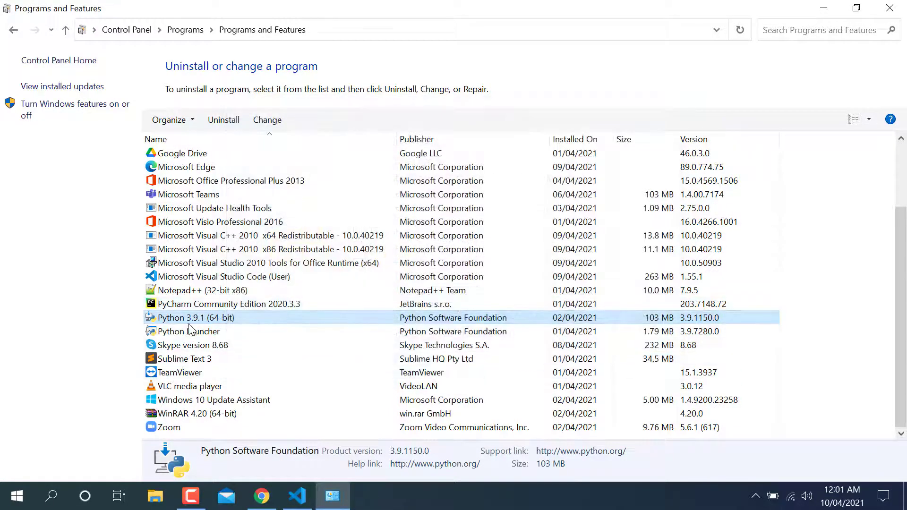
- Switch back to VS Code and rerun 'pip install flask' in the PowerShell terminal
click(891, 8)
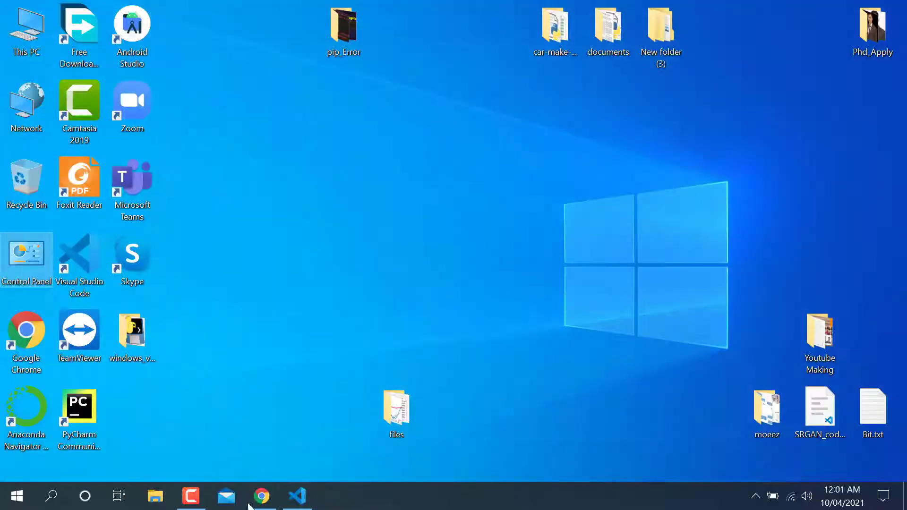
click(276, 497)
click(262, 496)
click(297, 496)
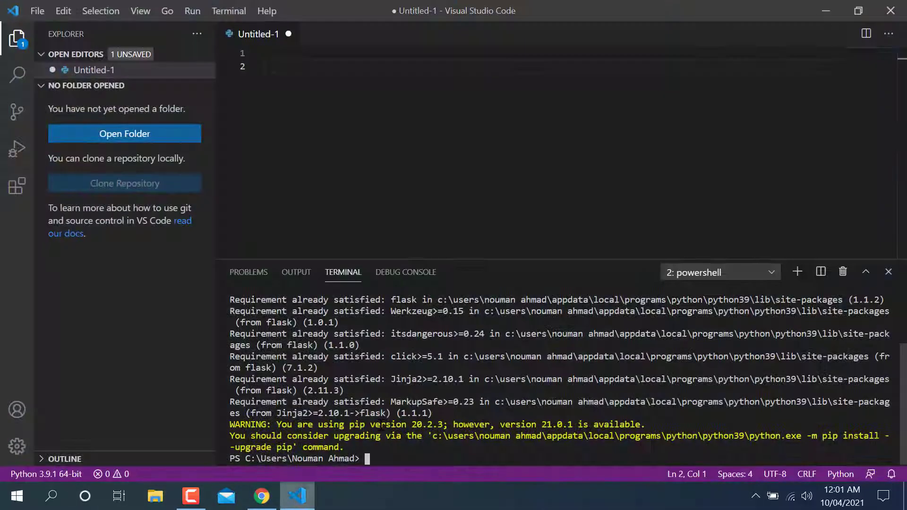
text(pip install fa)
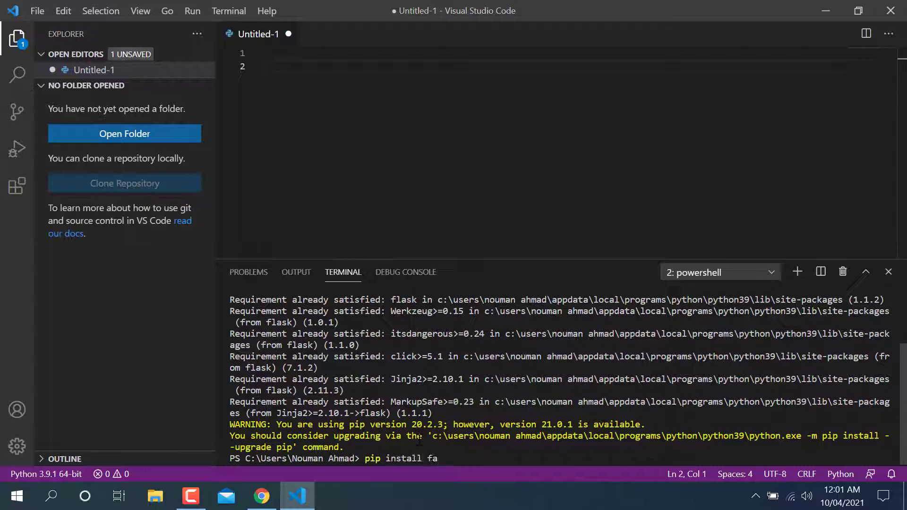
text(lask)
key(Return)
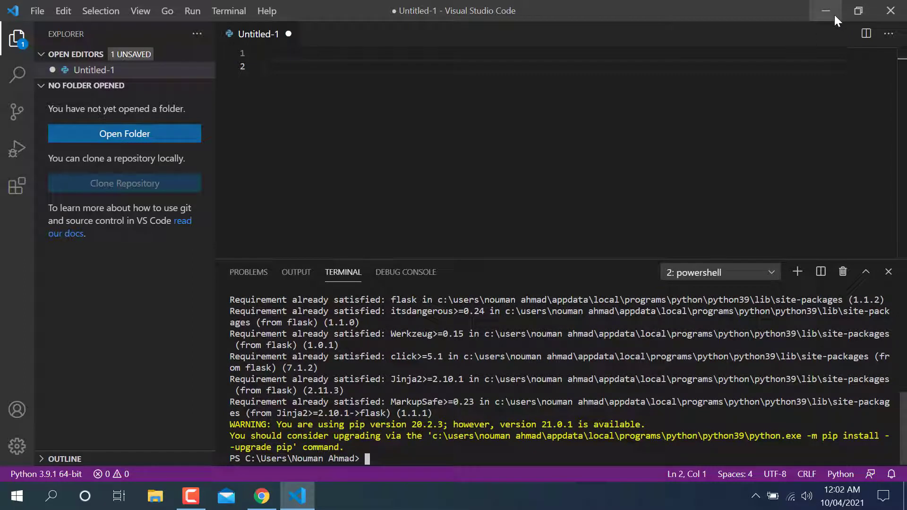
- Minimise VS Code and open This PC's system properties
click(835, 15)
right_click(10, 23)
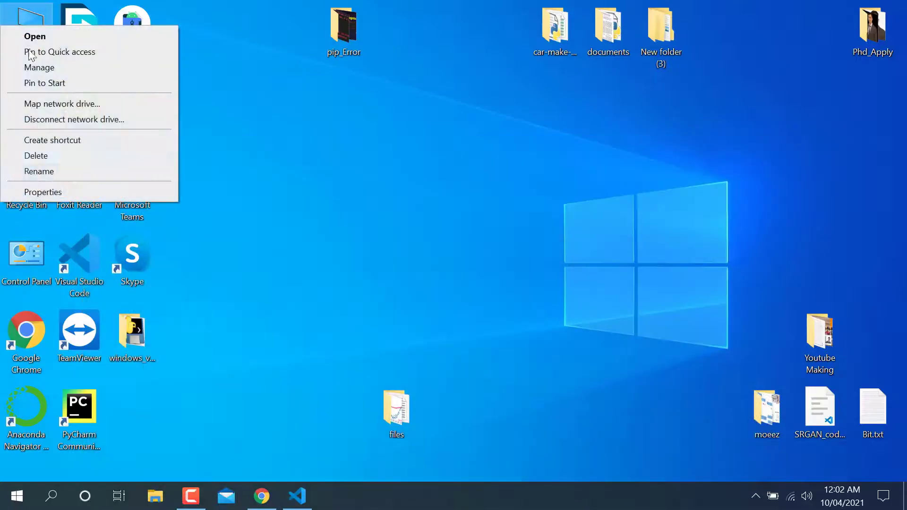
click(39, 192)
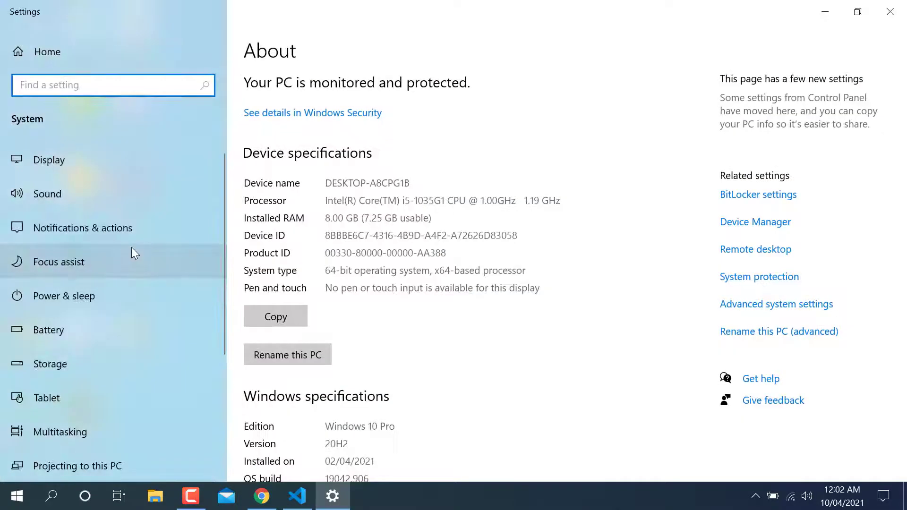
scroll(132, 250, down, 3)
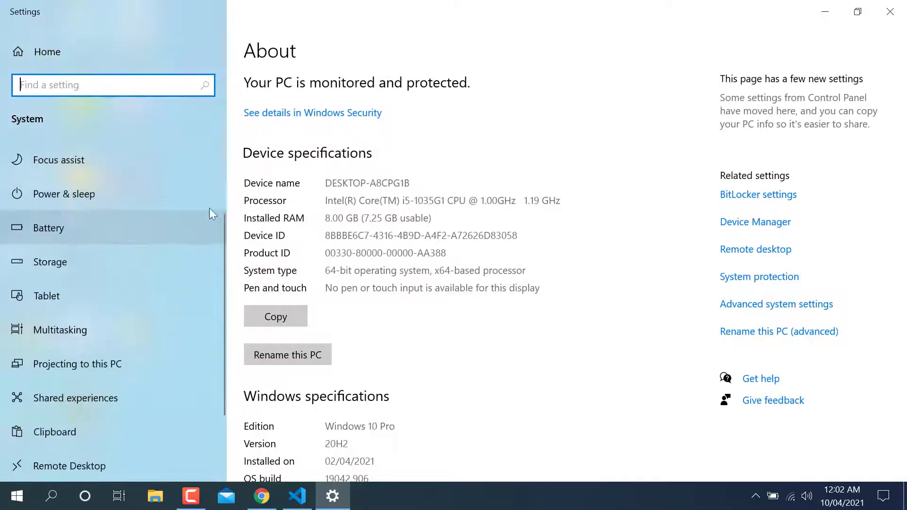
- Open the system environment variables settings from a Windows search for 'envir'
click(54, 506)
text(en)
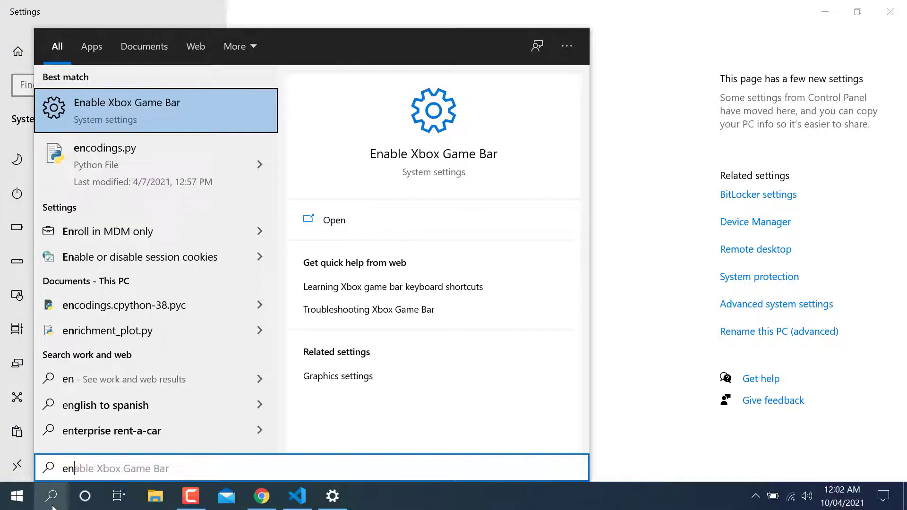
text(vir)
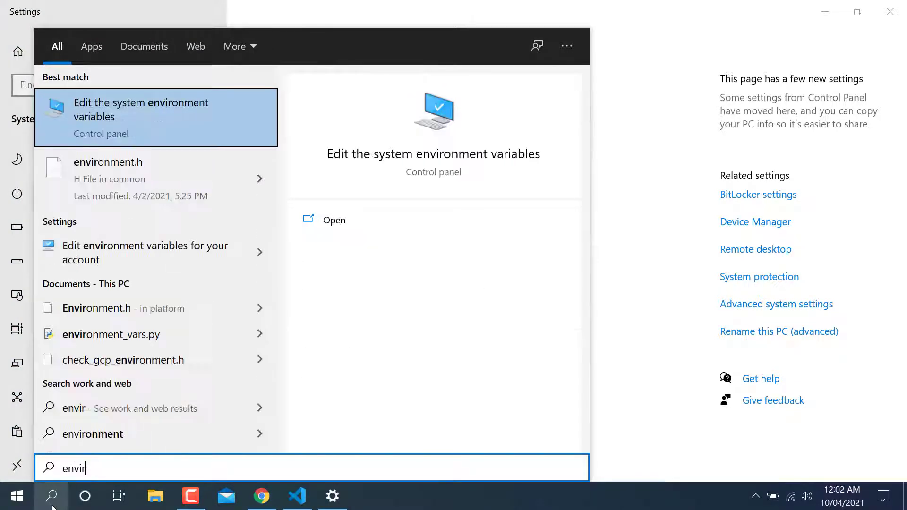
key(Return)
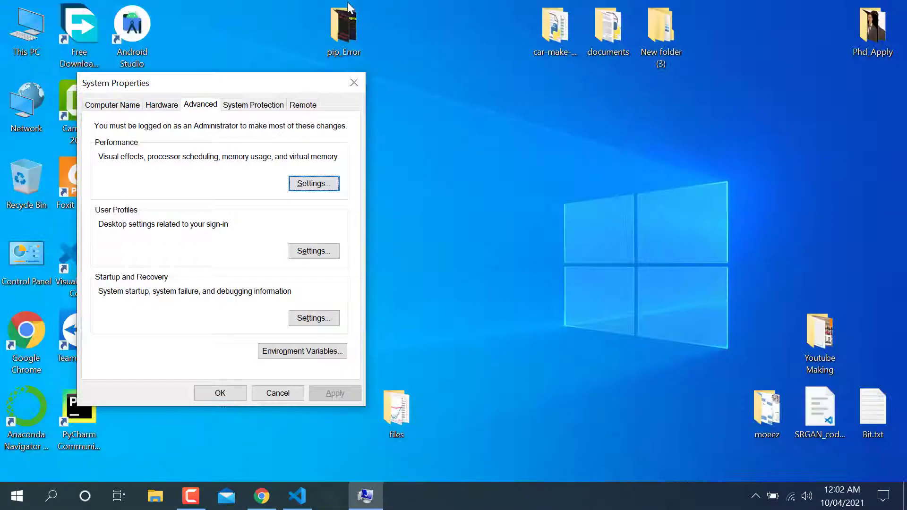
double_click(329, 28)
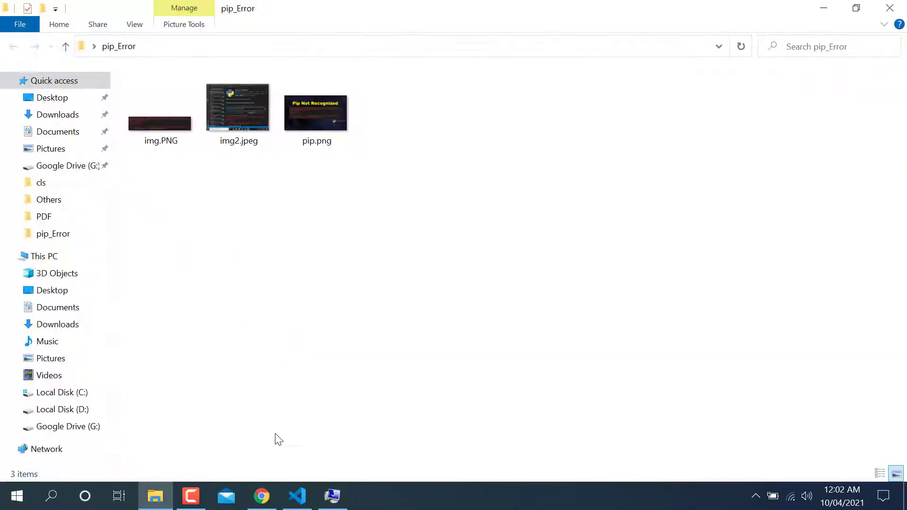
click(325, 502)
- Open Environment Variables, scroll the variable lists and select the system Path
click(297, 352)
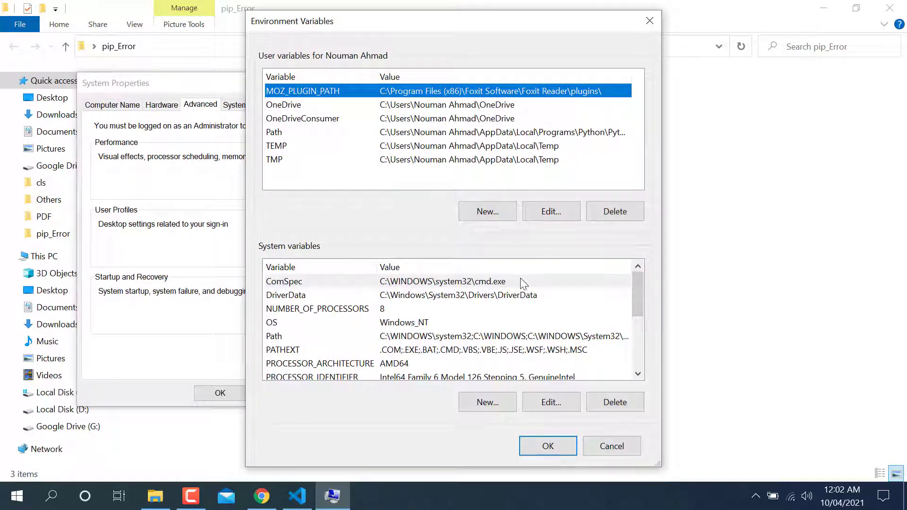
scroll(559, 307, down, 1)
scroll(580, 323, up, 1)
scroll(604, 330, down, 1)
scroll(604, 329, up, 1)
scroll(604, 330, down, 2)
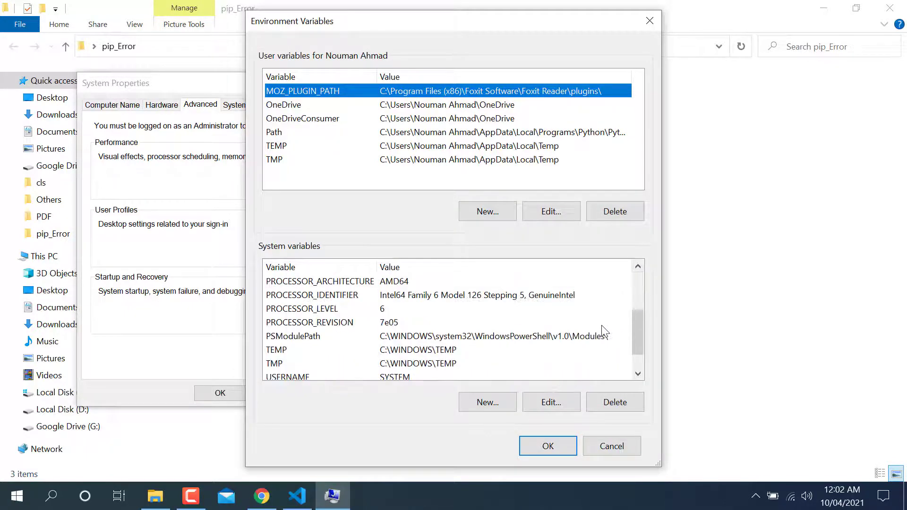
drag(637, 321, 636, 303)
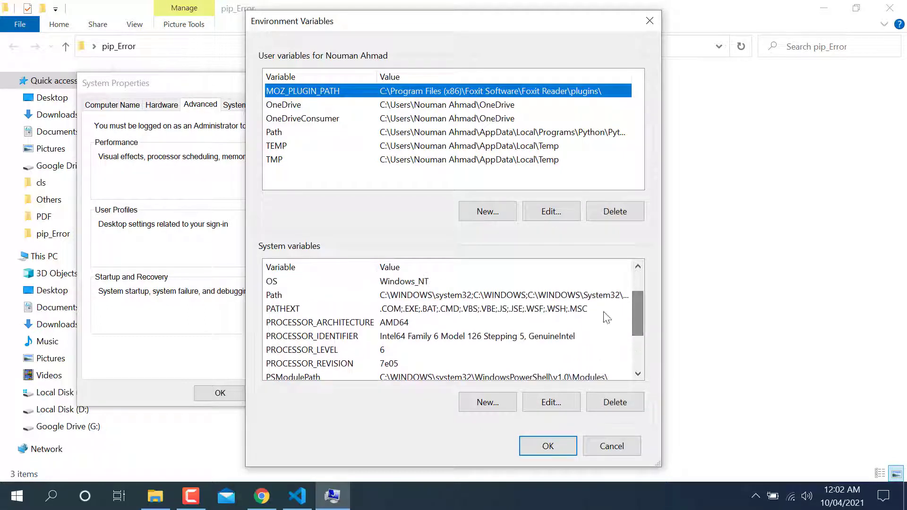
scroll(331, 312, up, 1)
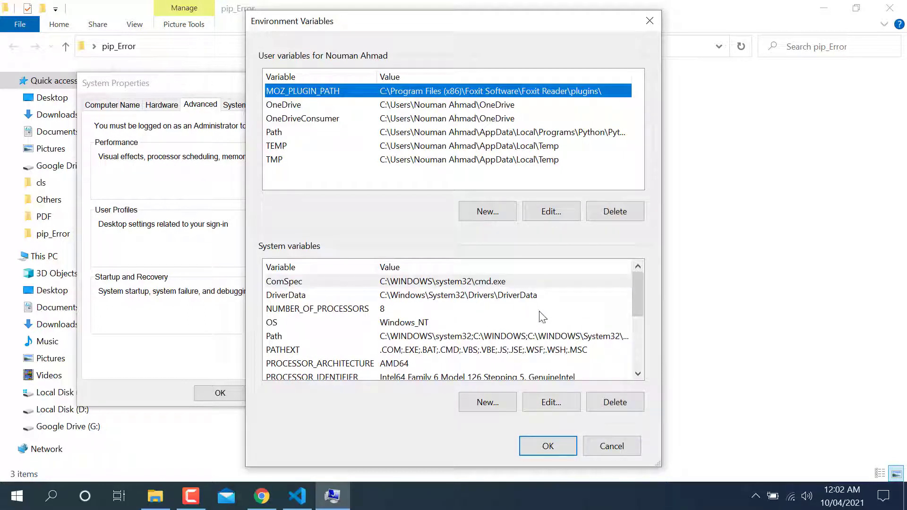
scroll(505, 354, down, 1)
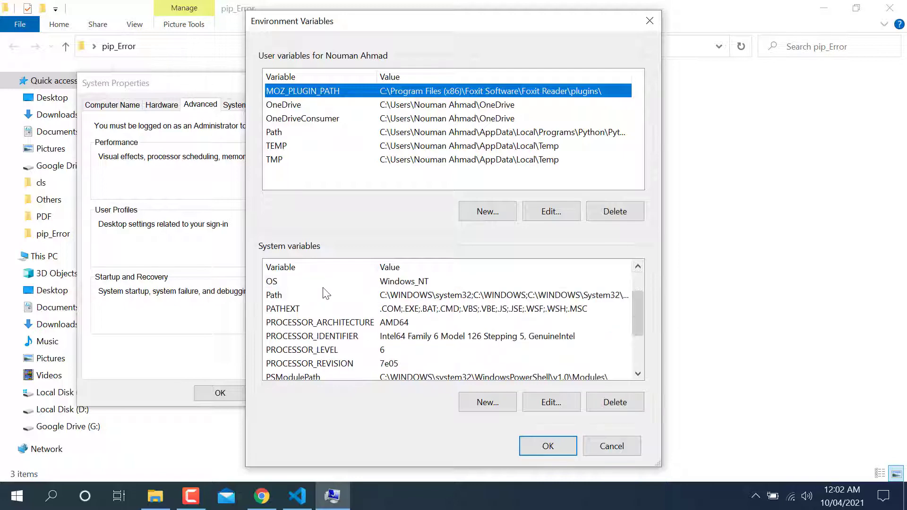
click(454, 294)
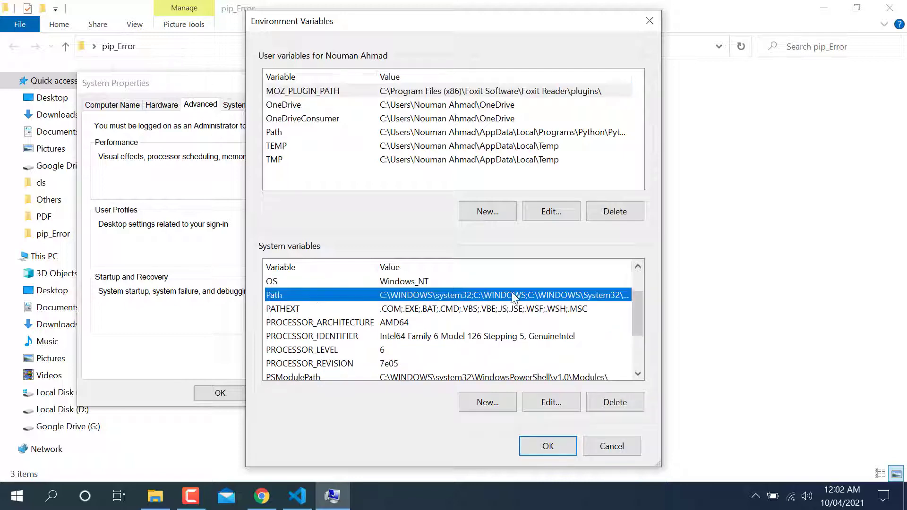
- View and cancel the system Path, then edit the user Path and select its second Python folder
click(551, 402)
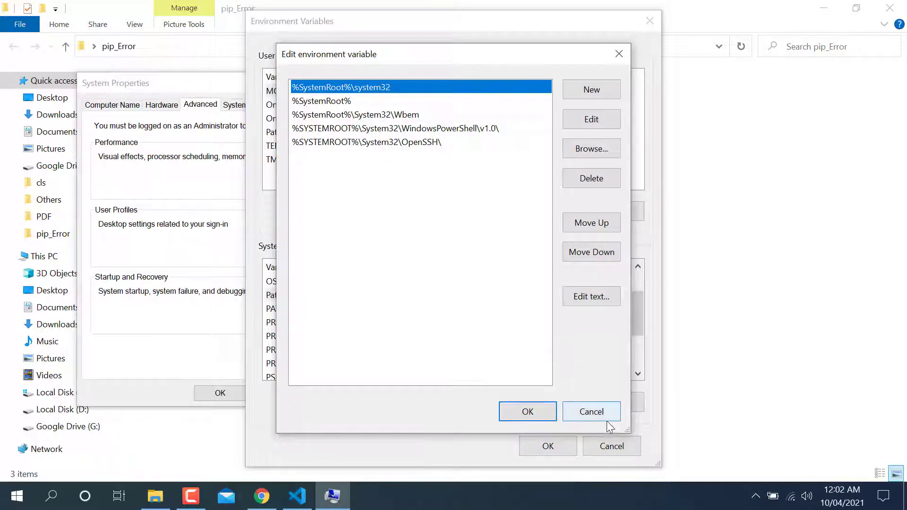
click(591, 414)
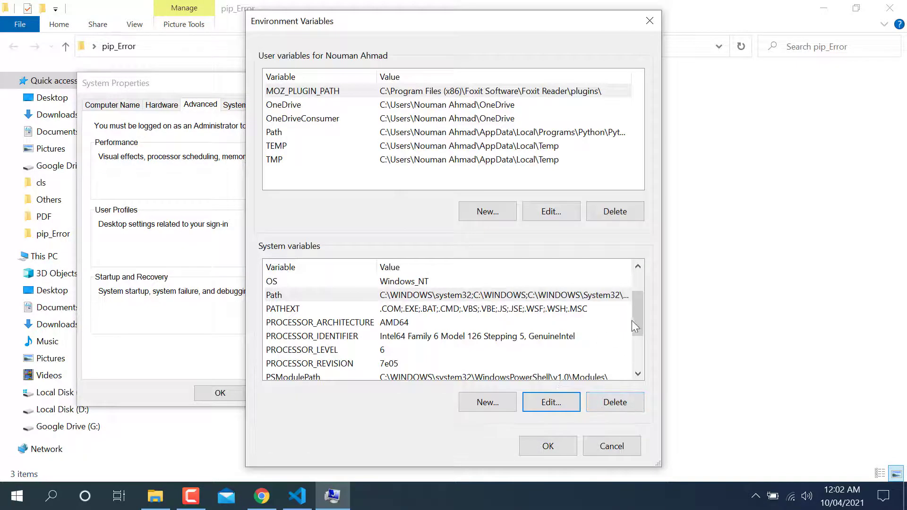
drag(633, 320, 633, 274)
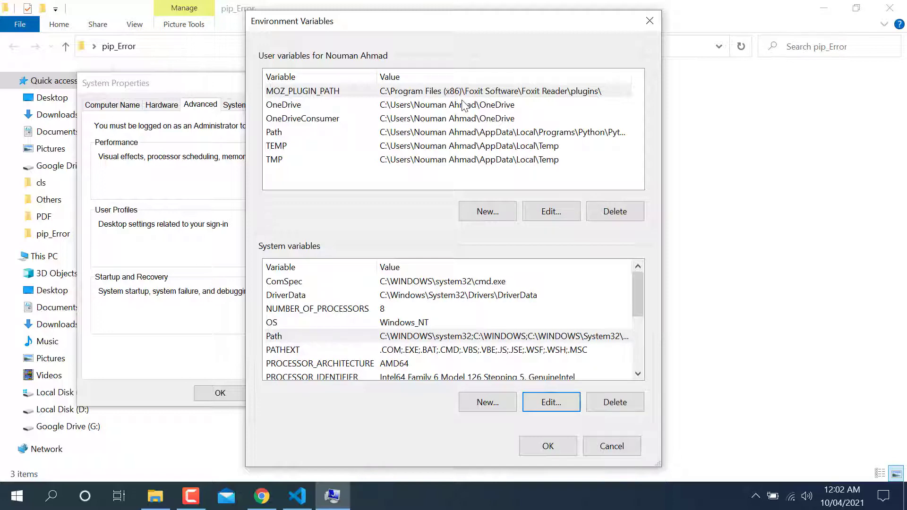
click(489, 133)
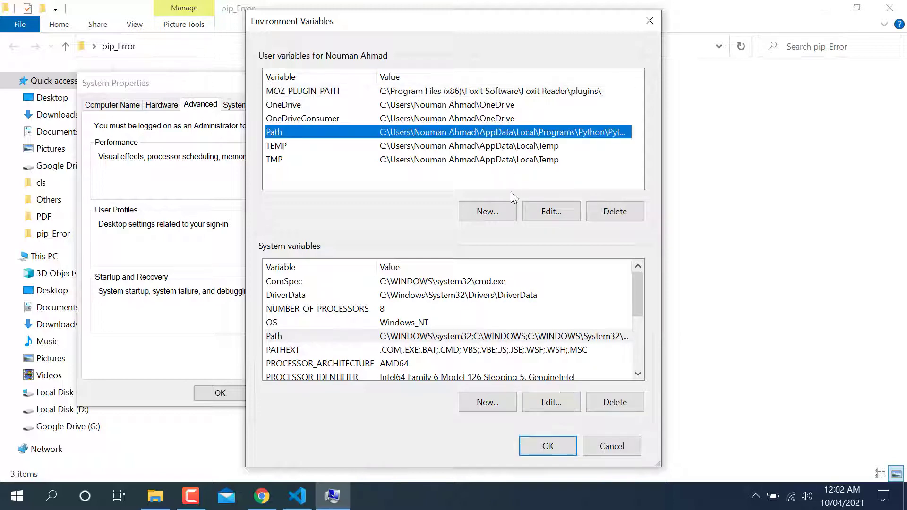
click(548, 211)
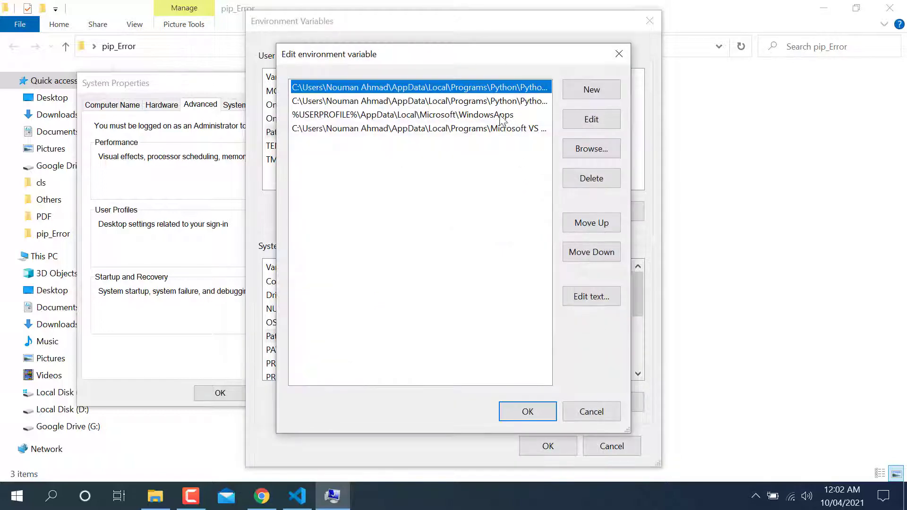
click(447, 101)
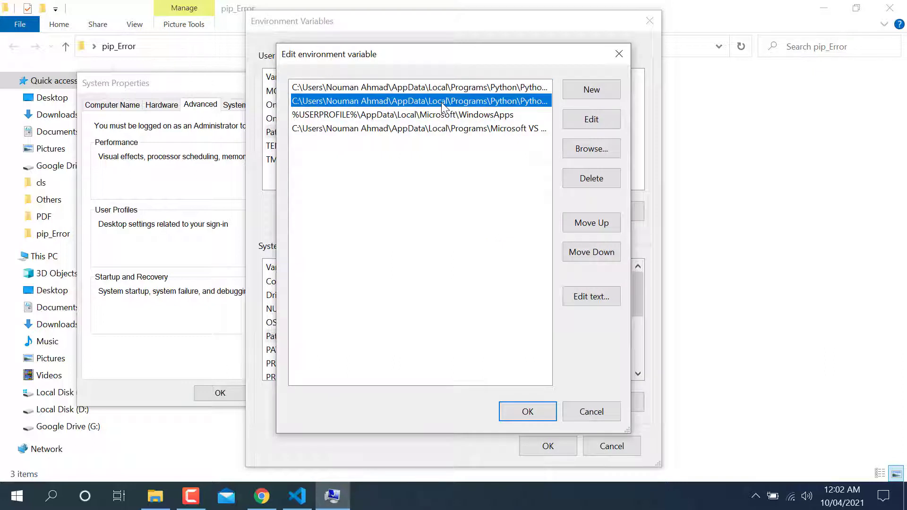
- Close the user Path editor and the Environment Variables window without changing any Path entries
click(630, 60)
click(650, 21)
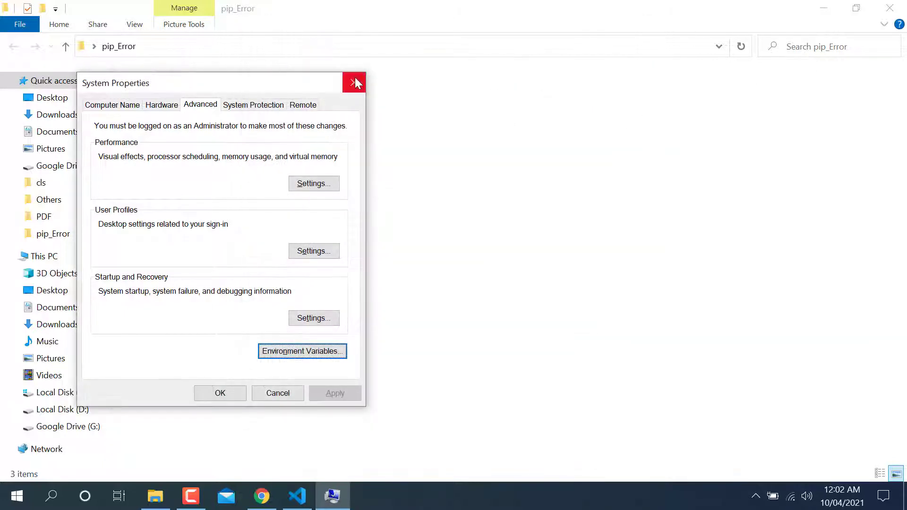